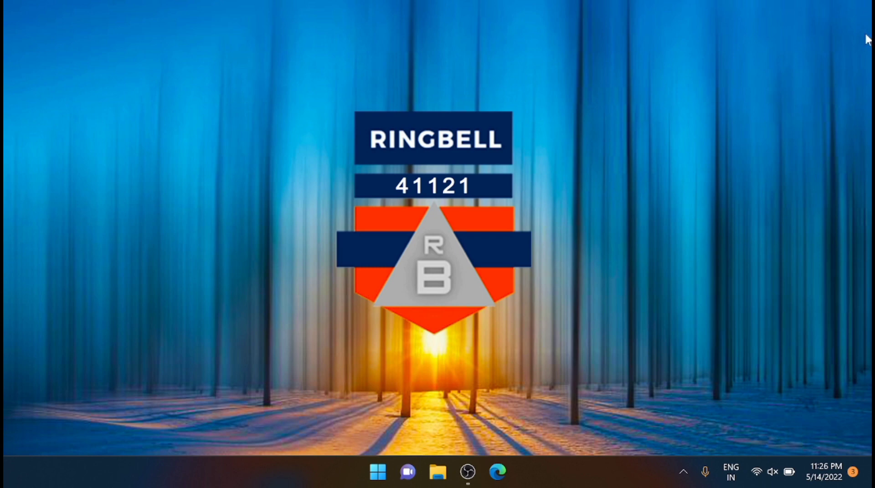
Search Microsoft Store for 'moji maker' and install the Moji Maker app
click(388, 480)
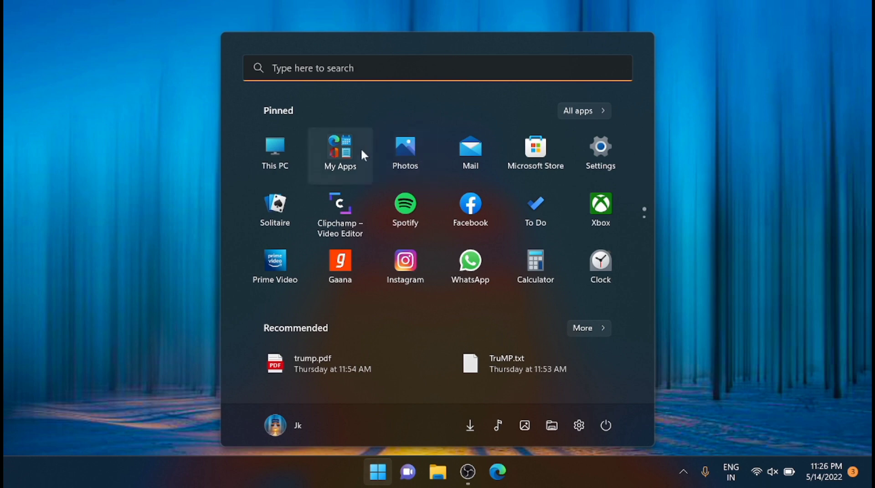
click(534, 158)
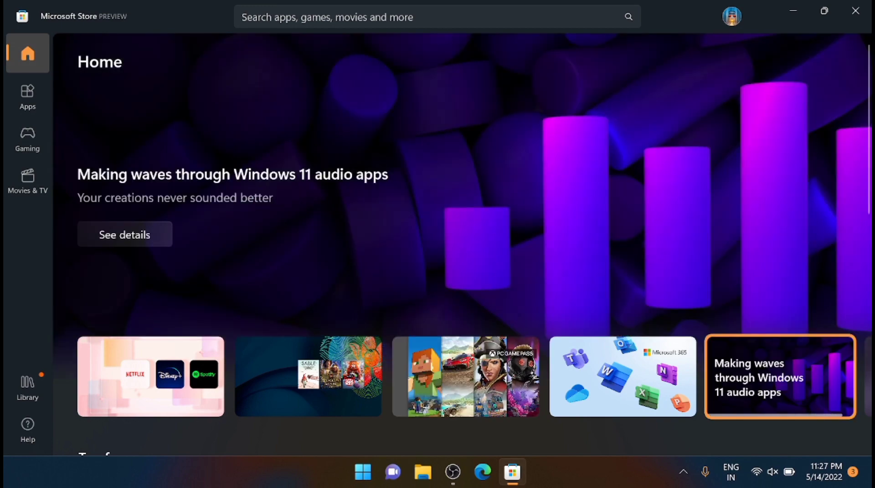
click(242, 17)
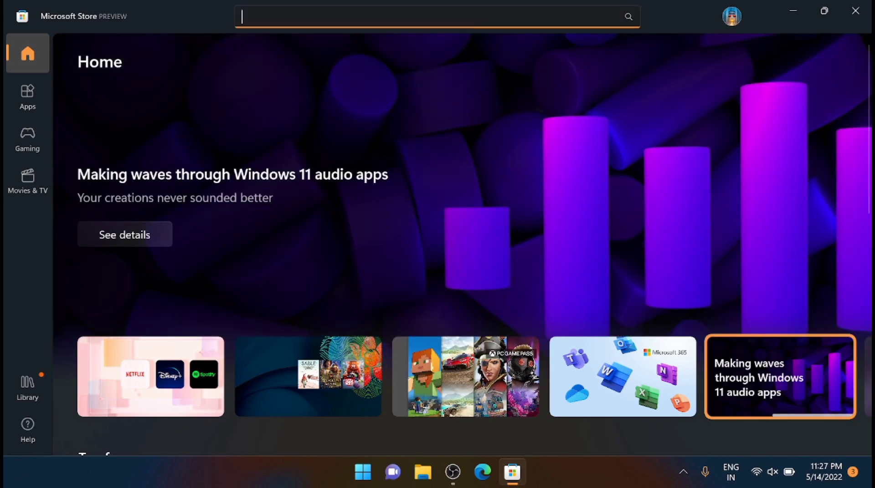
text(m)
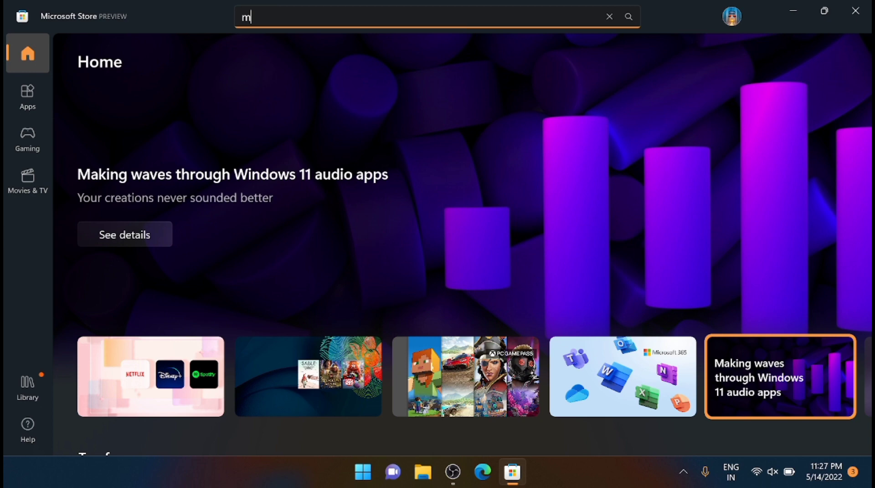
text(oji)
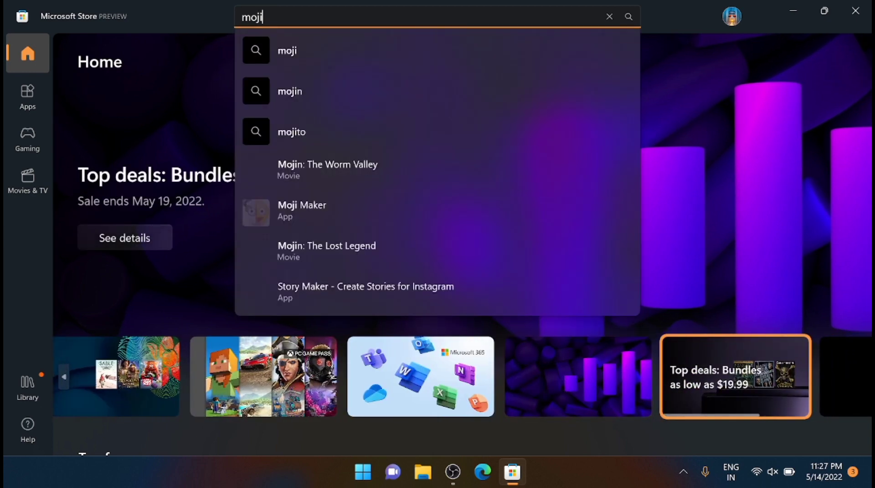
text( make)
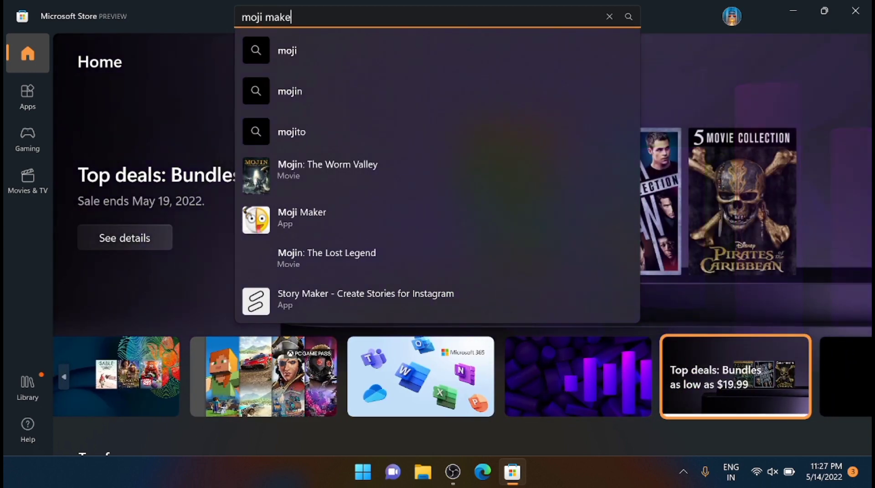
text(r)
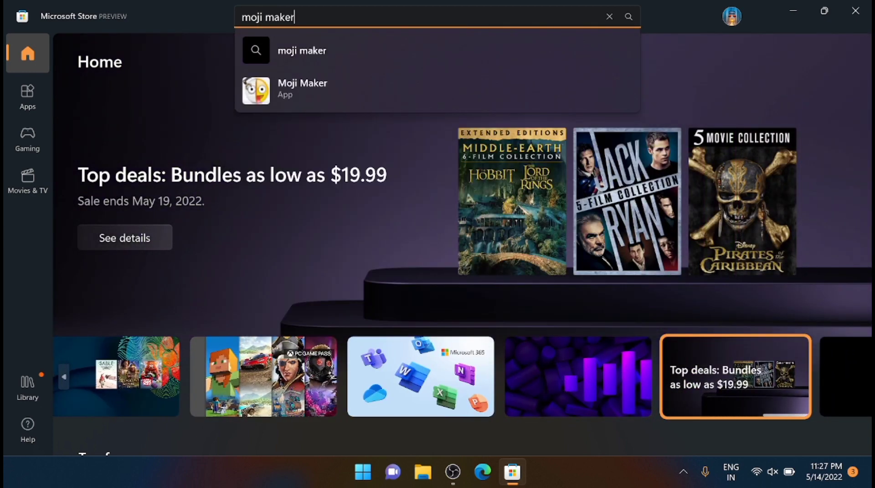
click(312, 85)
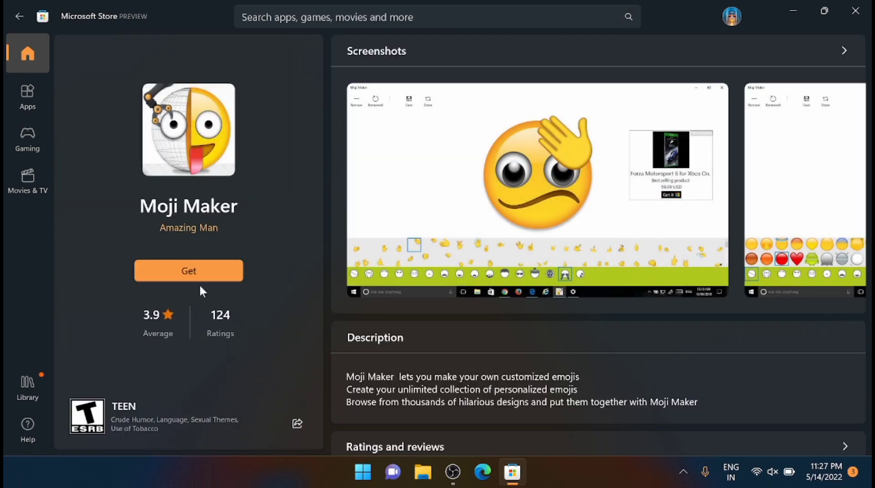
click(204, 271)
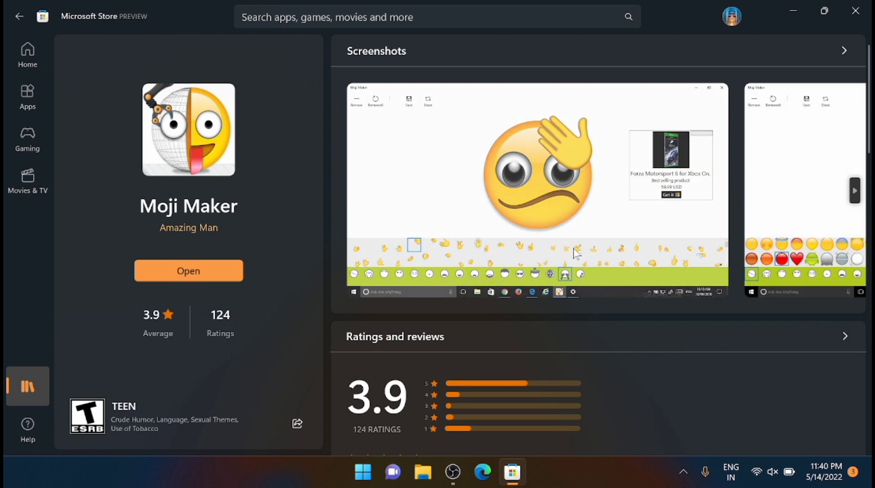
Launch Moji Maker from its store page and create a new blank yellow emoji
click(220, 268)
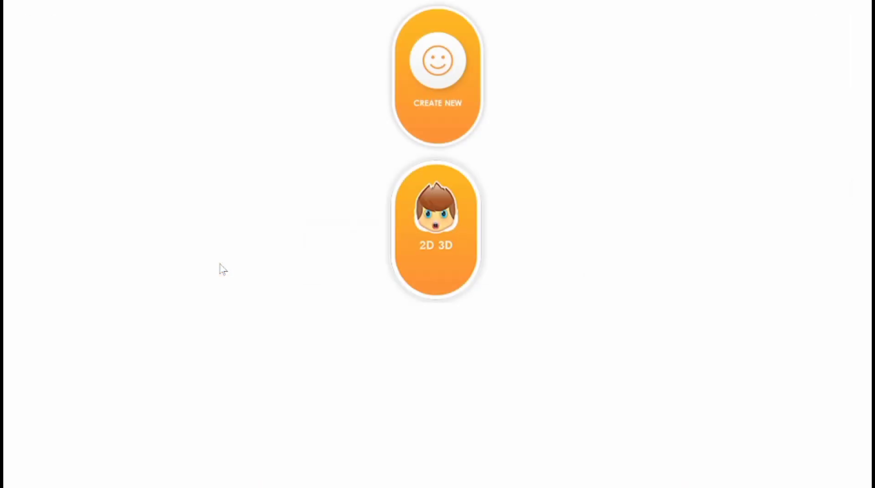
click(429, 119)
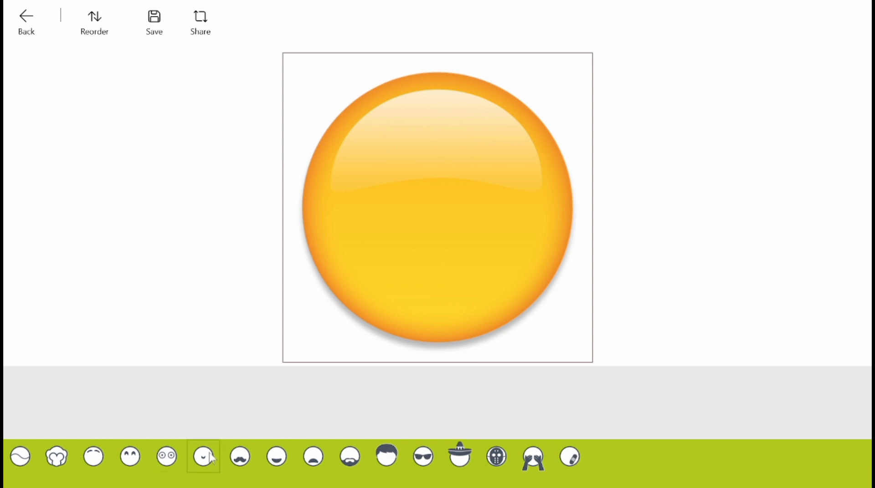
Give the face squinting chevron eyes and lower them slightly into place
click(153, 457)
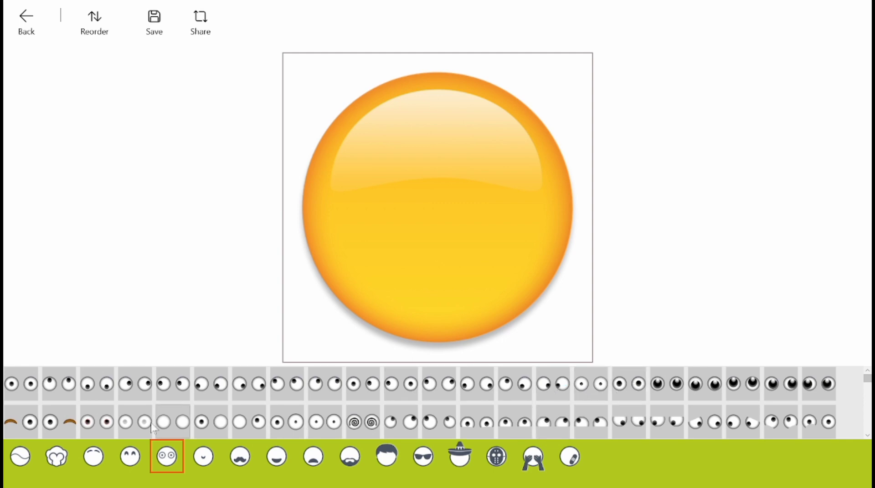
click(96, 421)
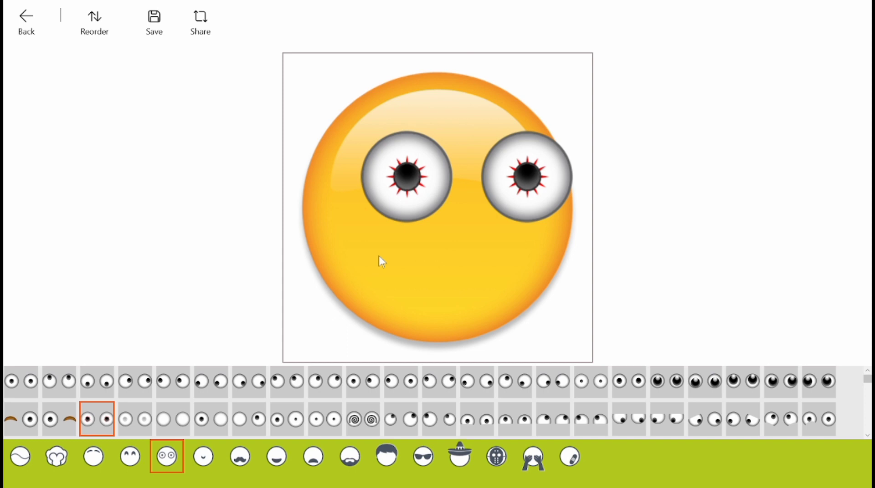
drag(517, 174, 483, 171)
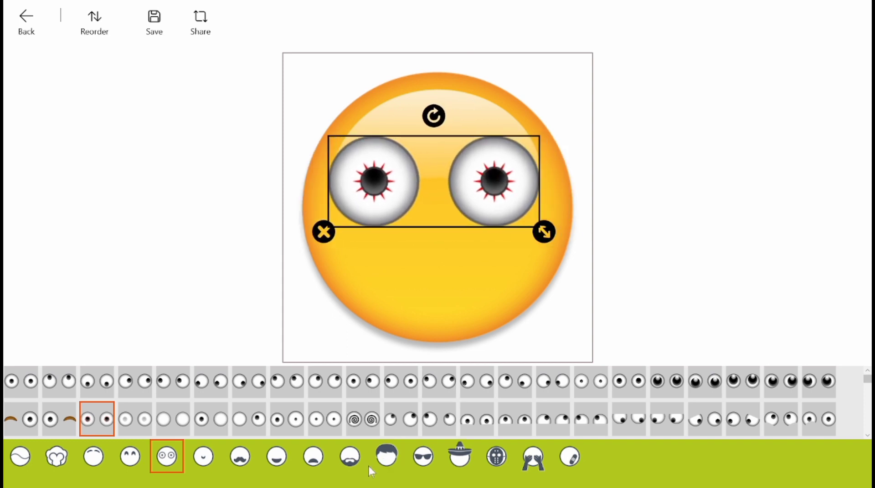
click(130, 457)
click(135, 419)
drag(434, 144, 451, 160)
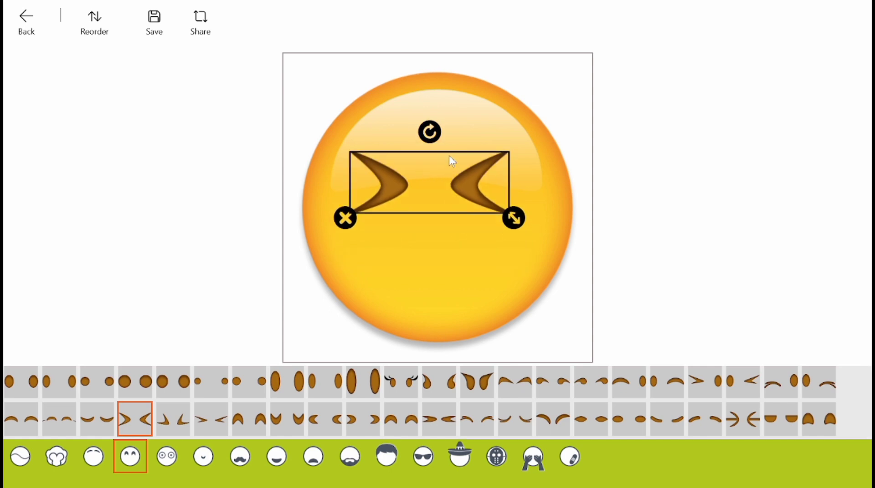
click(453, 300)
click(472, 191)
drag(472, 192, 476, 206)
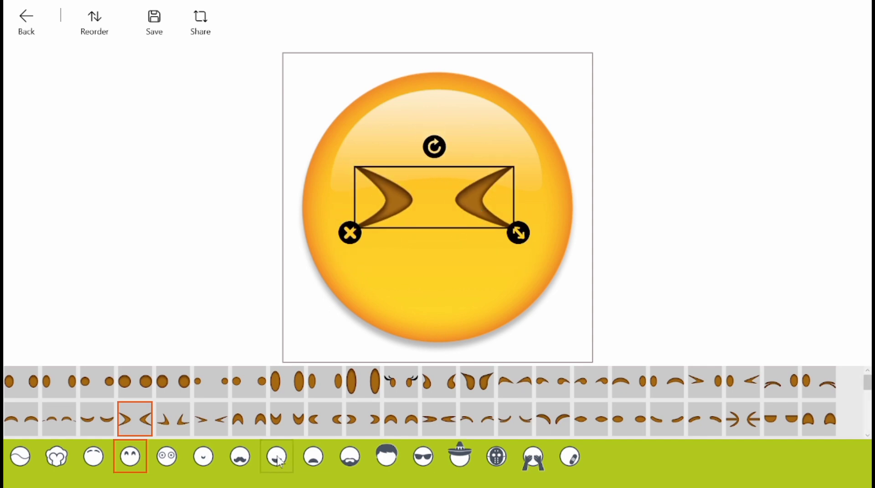
Add a wide open grin and position it below the eyes
click(276, 457)
click(173, 384)
drag(407, 255, 454, 269)
click(475, 164)
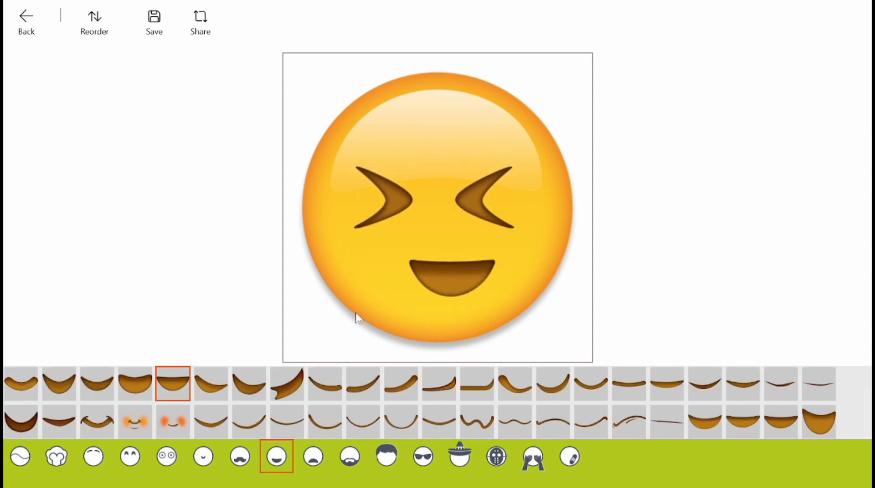
Change the face base to the horned devil
click(313, 456)
click(21, 456)
click(98, 416)
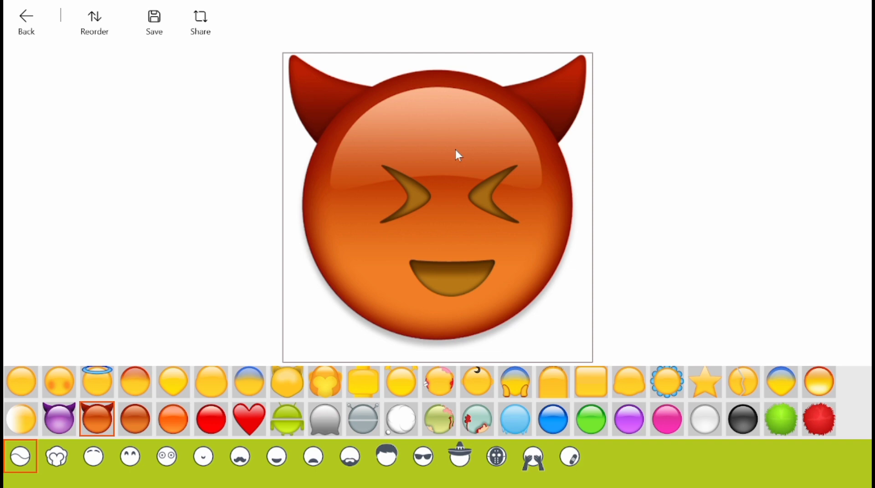
Export the emoji at 100 X 100 as devil.png into Downloads
click(158, 28)
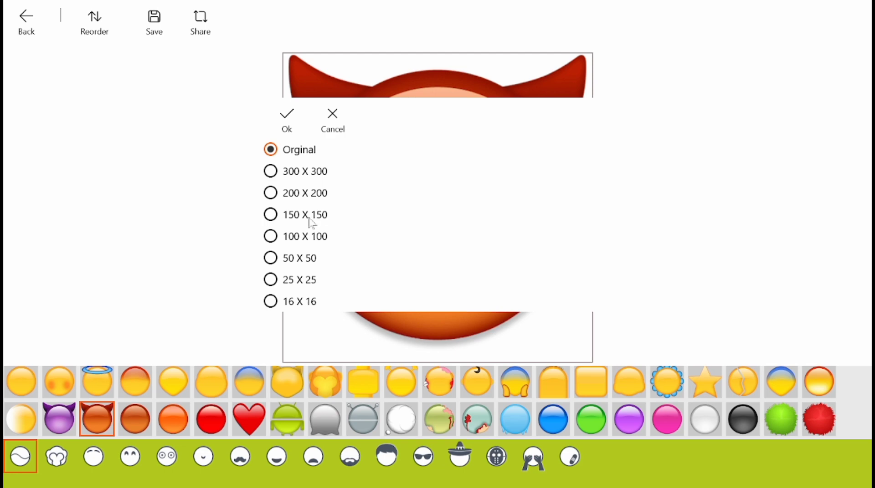
click(271, 239)
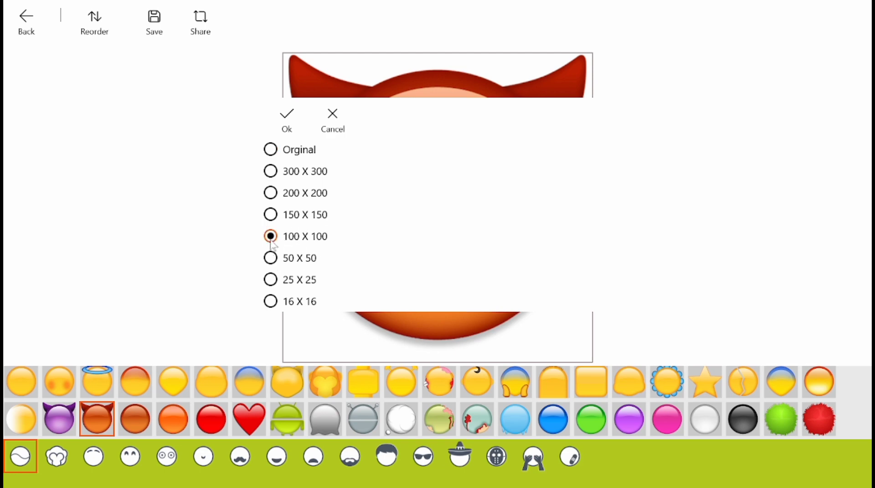
click(287, 122)
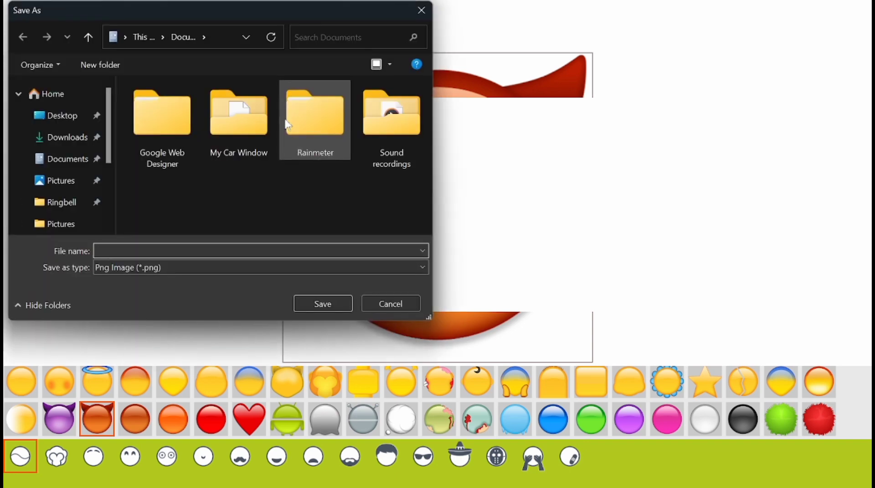
click(67, 139)
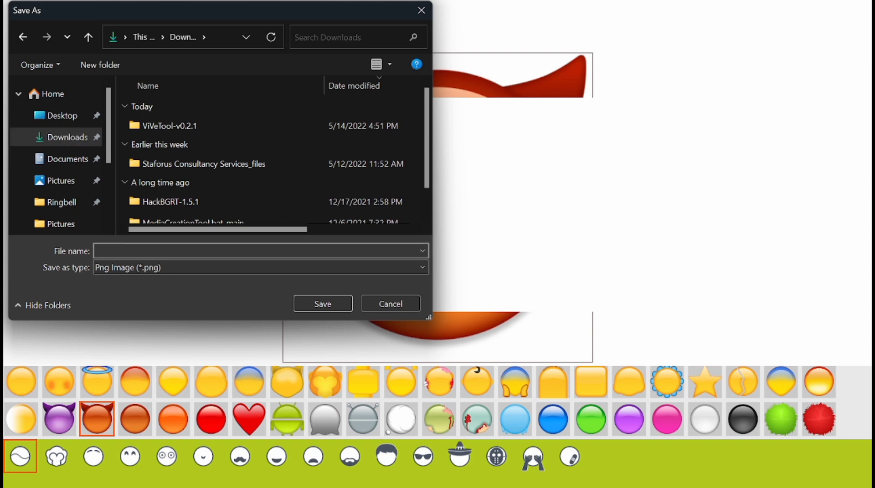
text(devil)
click(322, 307)
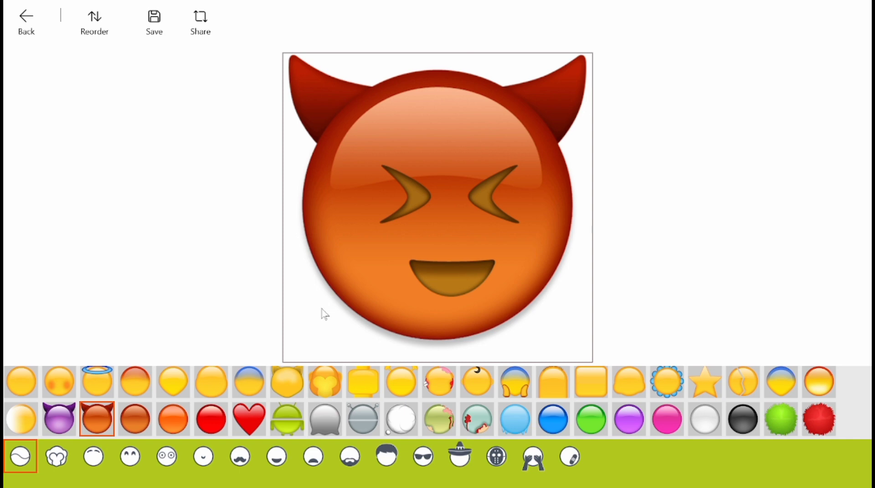
Close Moji Maker and launch Snipping Tool by searching 'sni' in Start
click(868, 13)
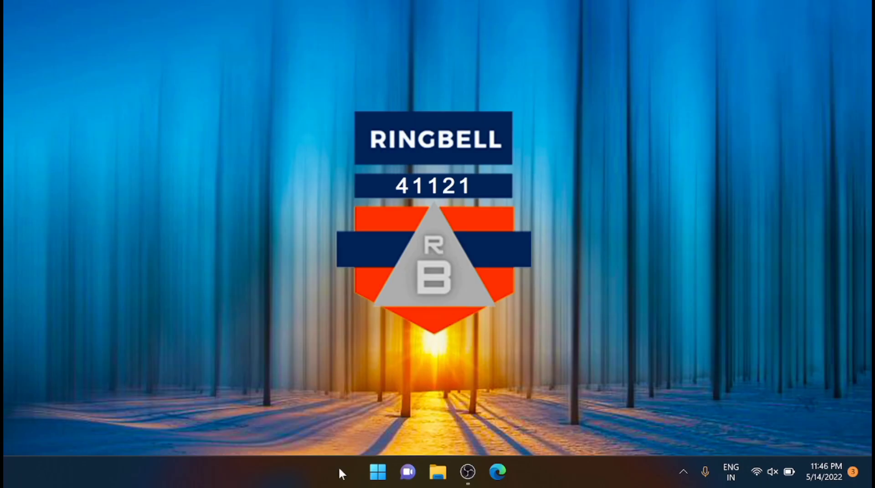
click(375, 474)
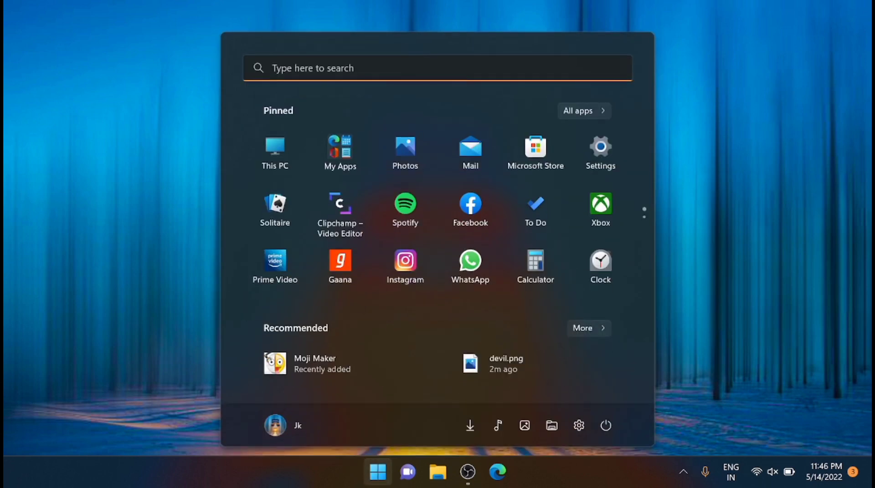
click(319, 67)
text(snipping Tool)
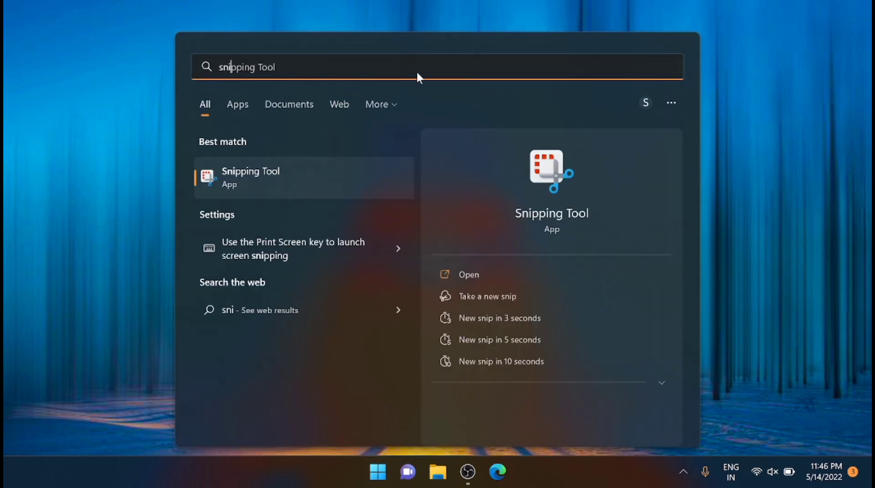
click(356, 180)
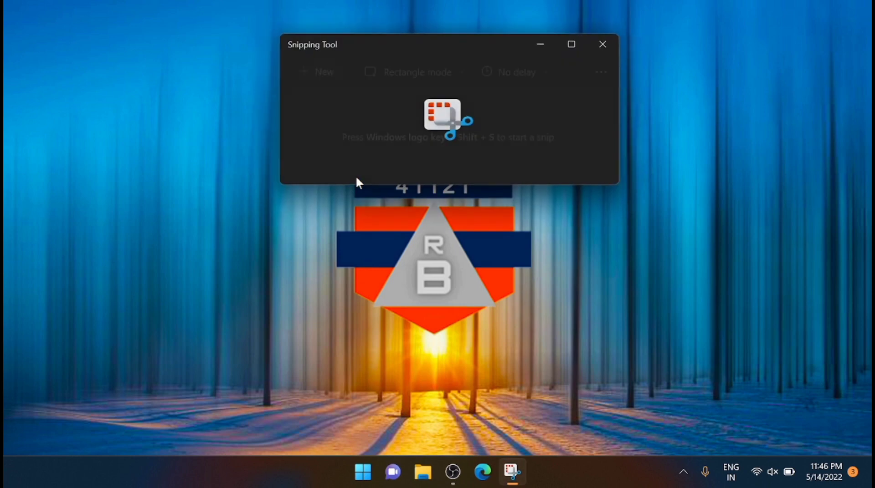
Open devil.png from the Downloads folder in Snipping Tool
click(600, 72)
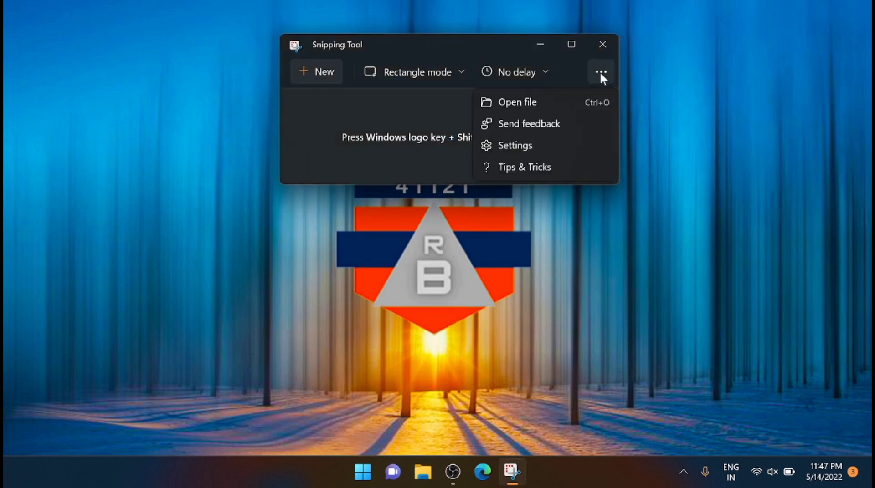
click(538, 101)
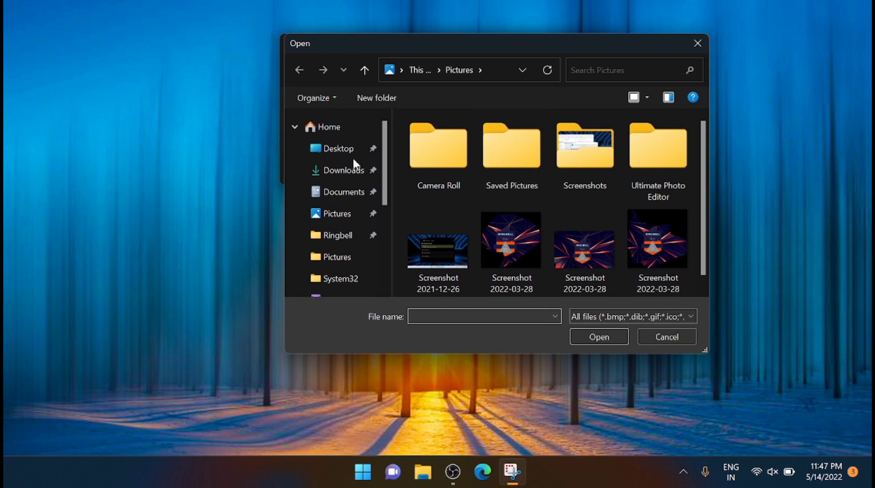
click(354, 170)
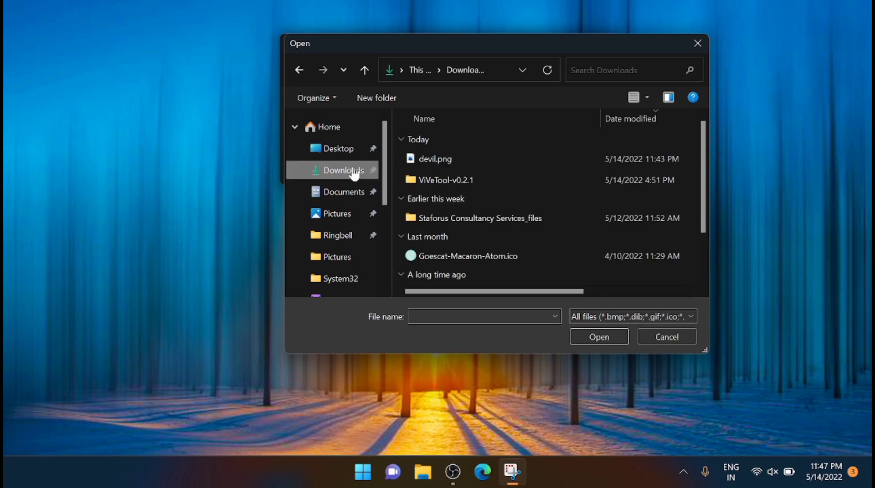
click(445, 159)
Load devil.png, open its Share panel, dismiss it, and close Snipping Tool
click(611, 336)
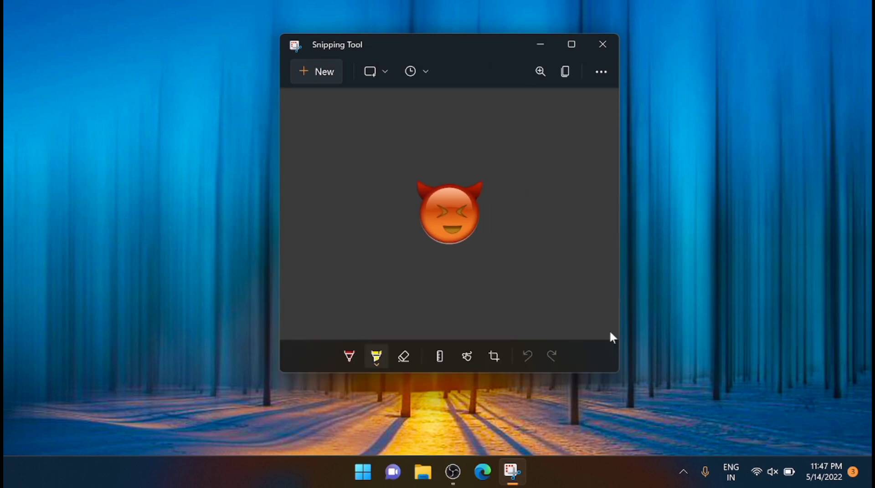
click(593, 75)
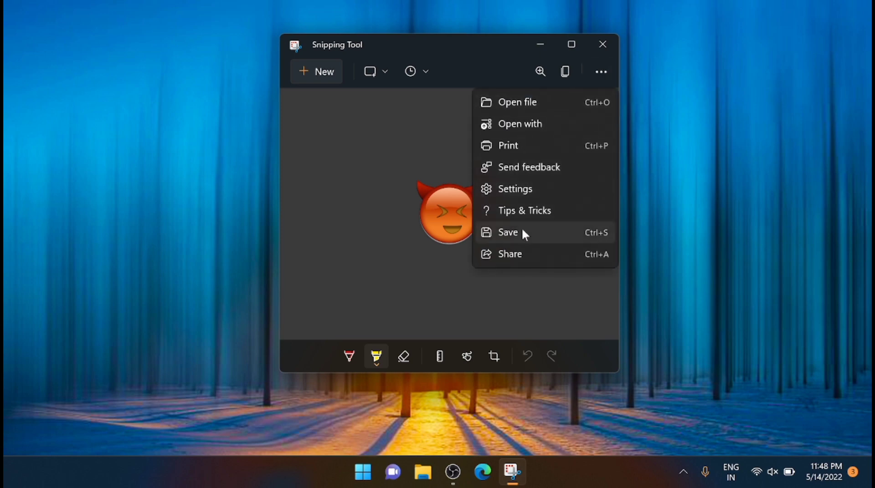
click(522, 255)
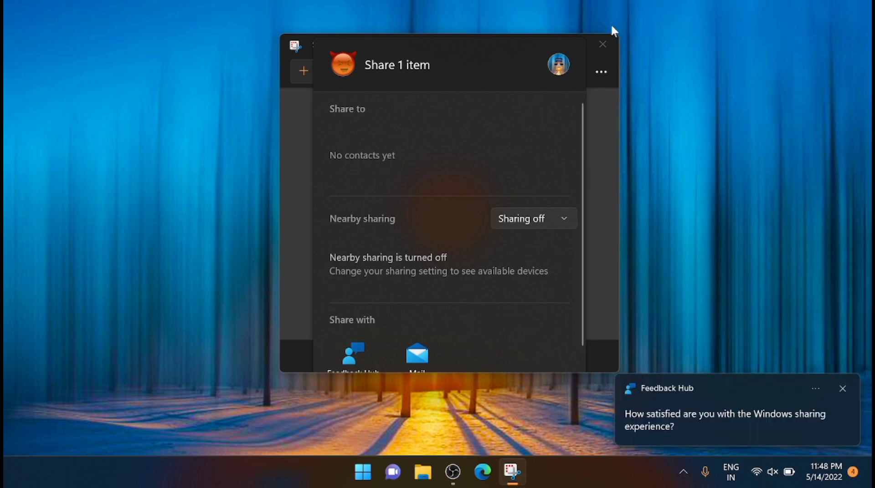
click(610, 42)
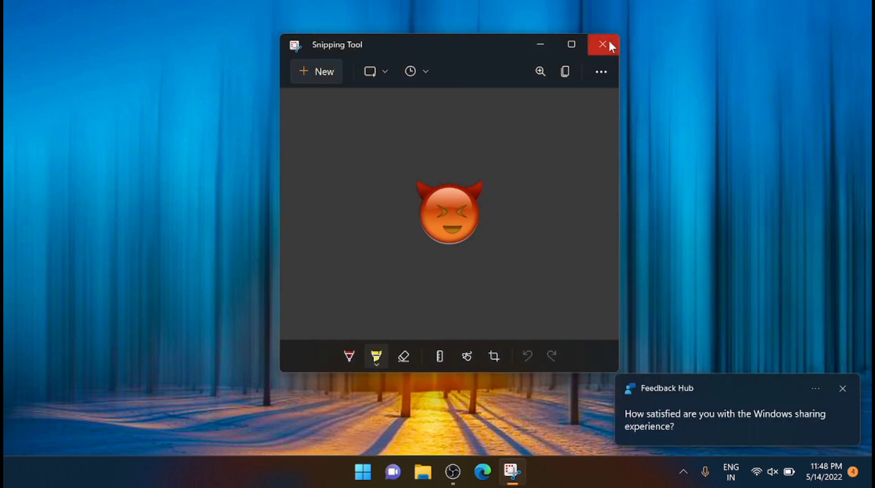
click(609, 42)
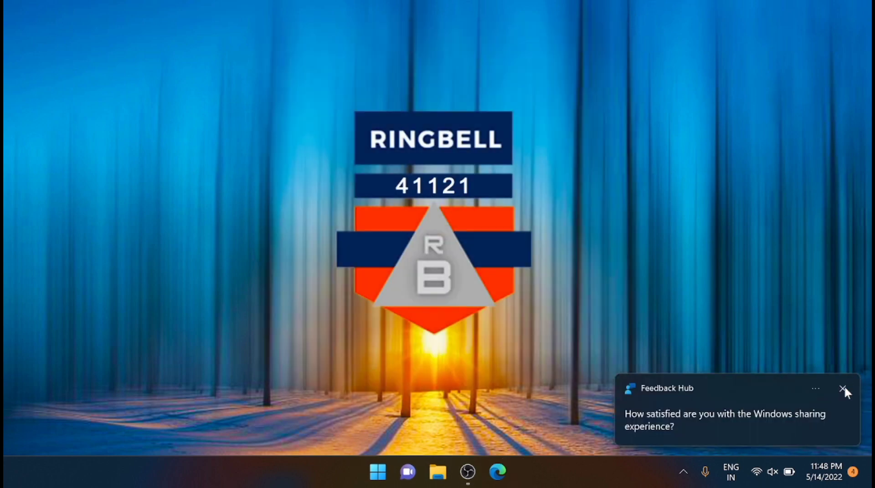